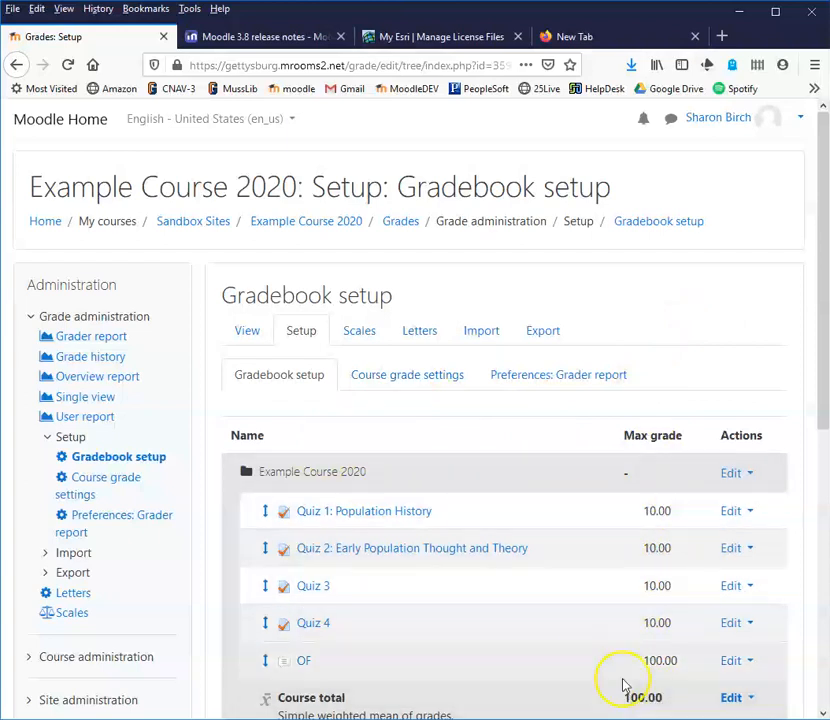
- Change the Example Course 2020 grade aggregation to Weighted mean of grades and save the category settings
scroll(600, 640, down, 3)
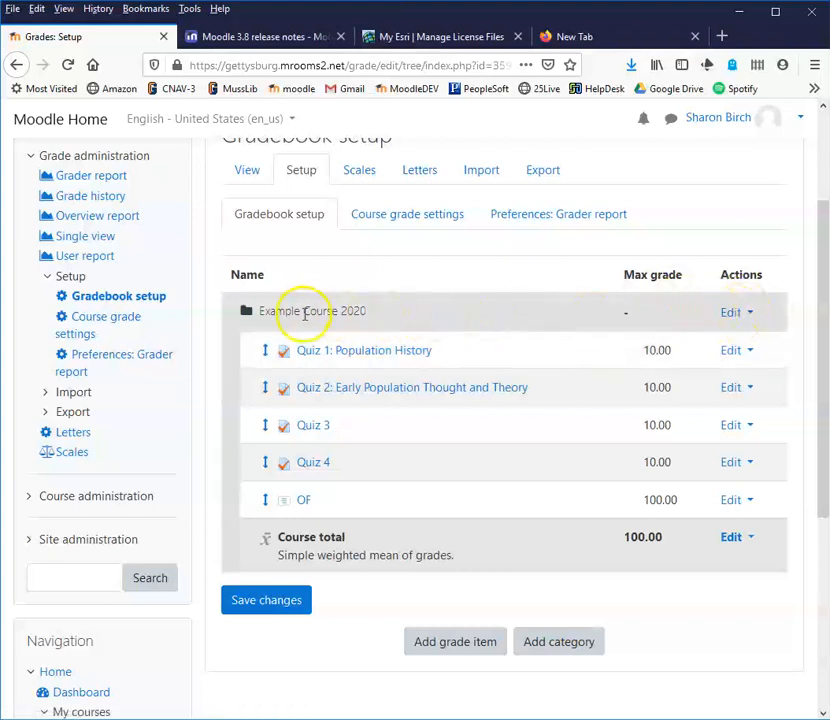
click(746, 315)
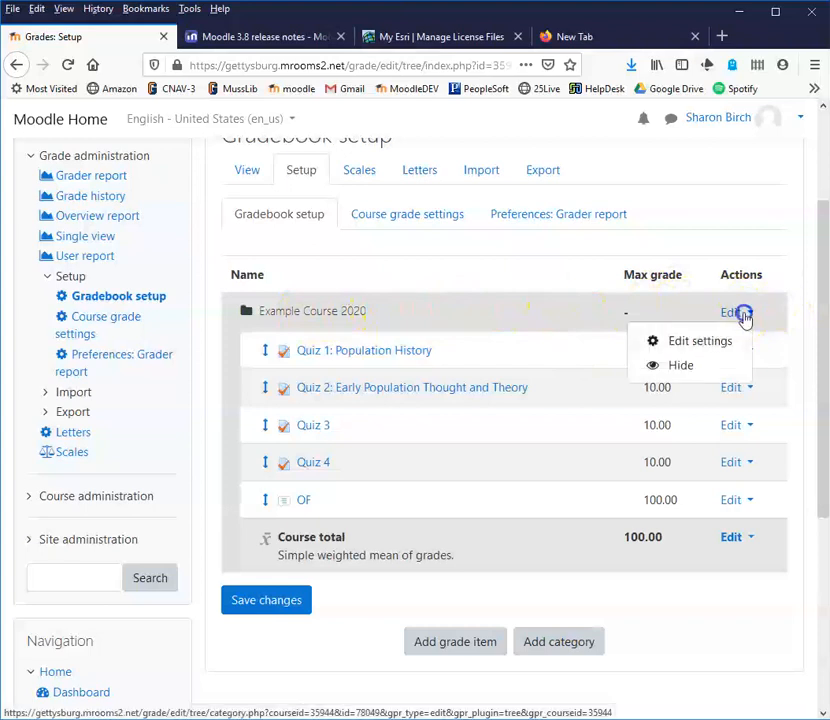
click(678, 293)
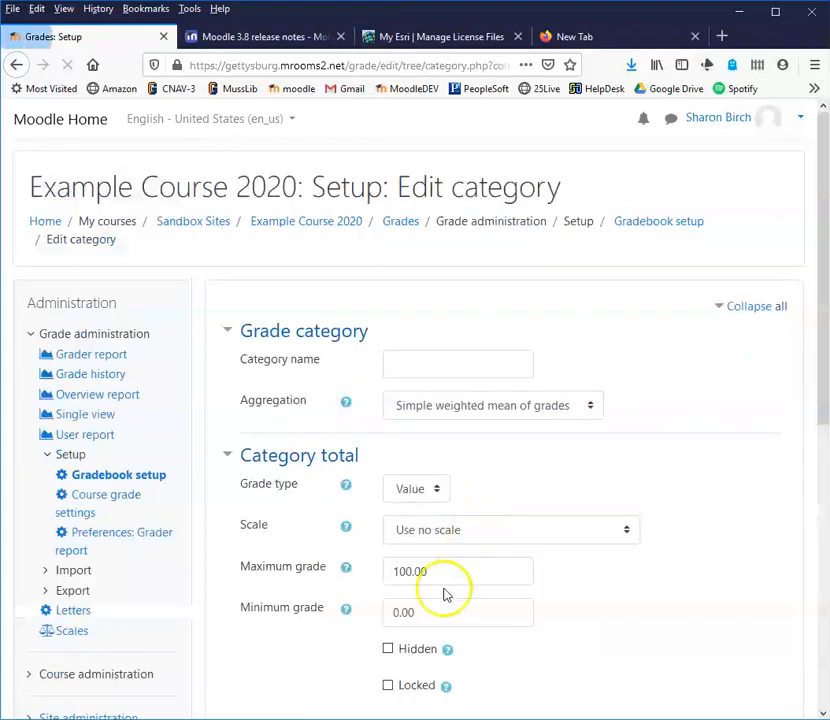
click(594, 413)
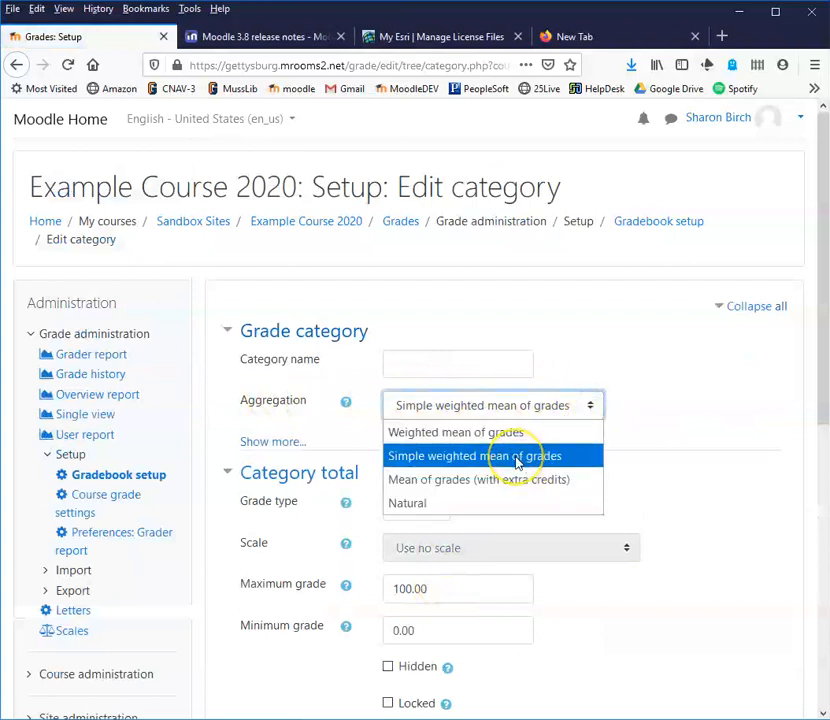
click(497, 432)
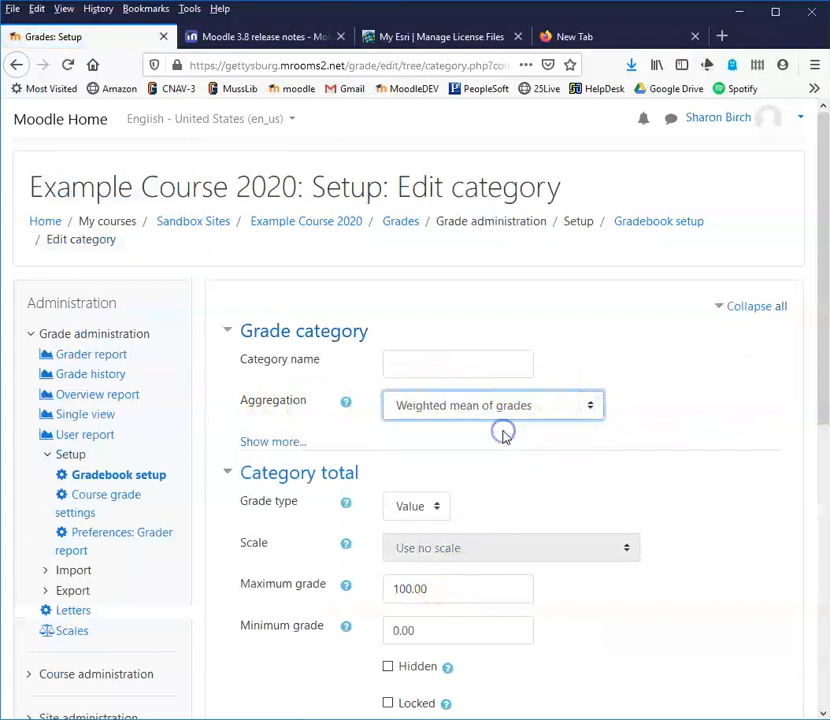
scroll(660, 552, down, 3)
scroll(670, 552, down, 3)
click(439, 449)
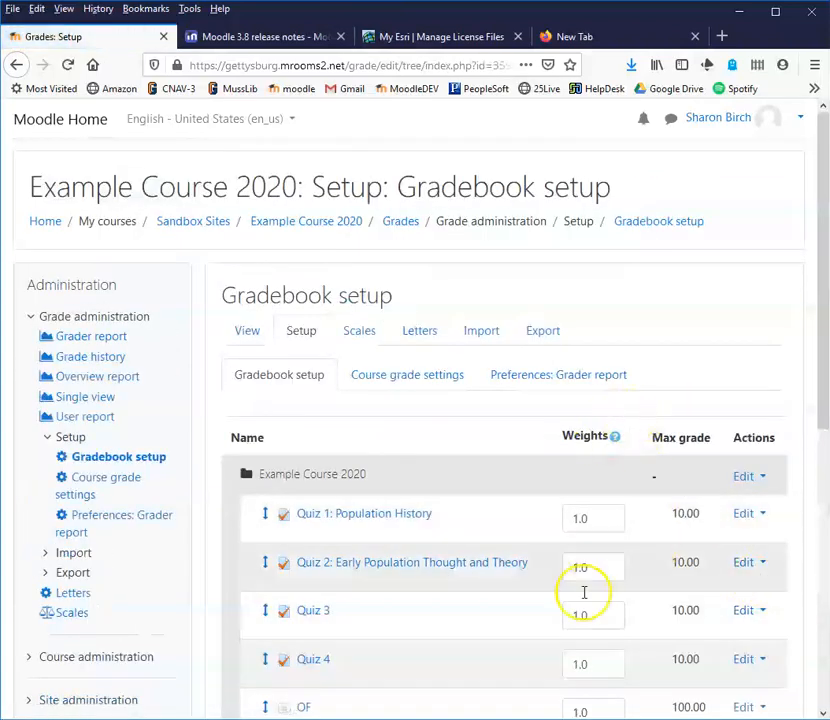
- Set the weight of the OF grade item to 50 and the weight of Quiz 4 to 12.5
scroll(569, 589, down, 5)
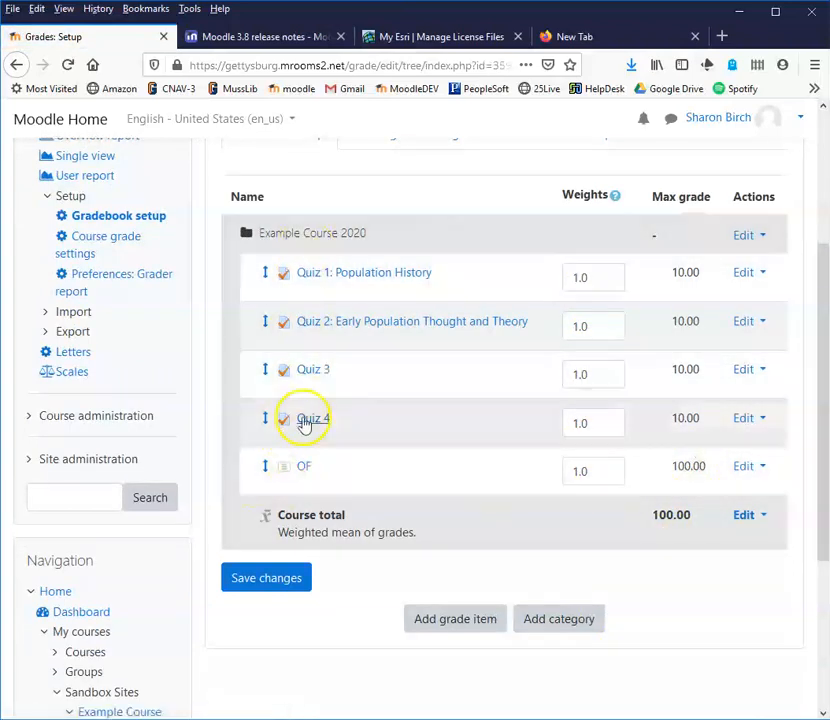
double_click(600, 469)
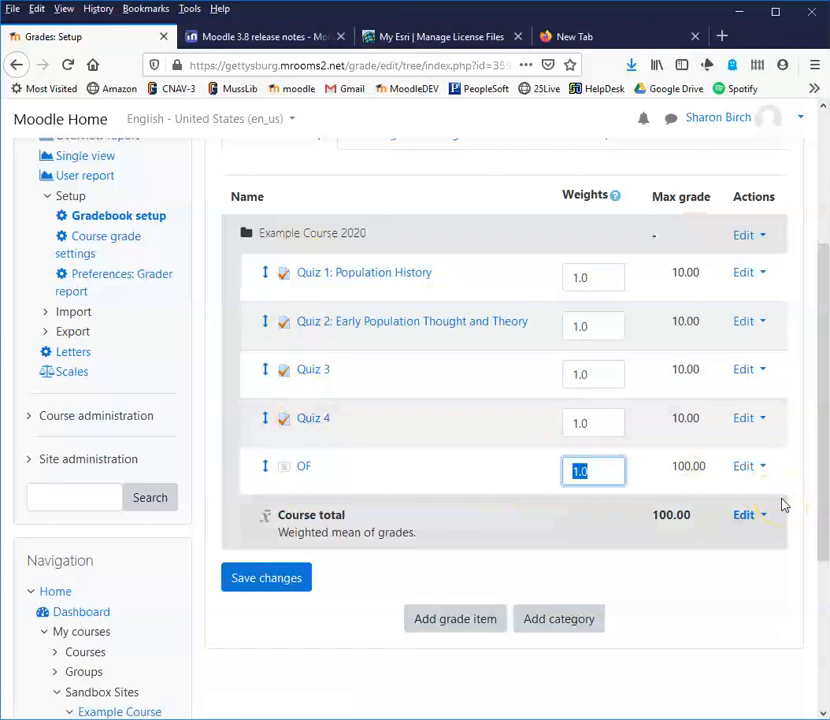
text(50)
double_click(565, 421)
text(12/5)
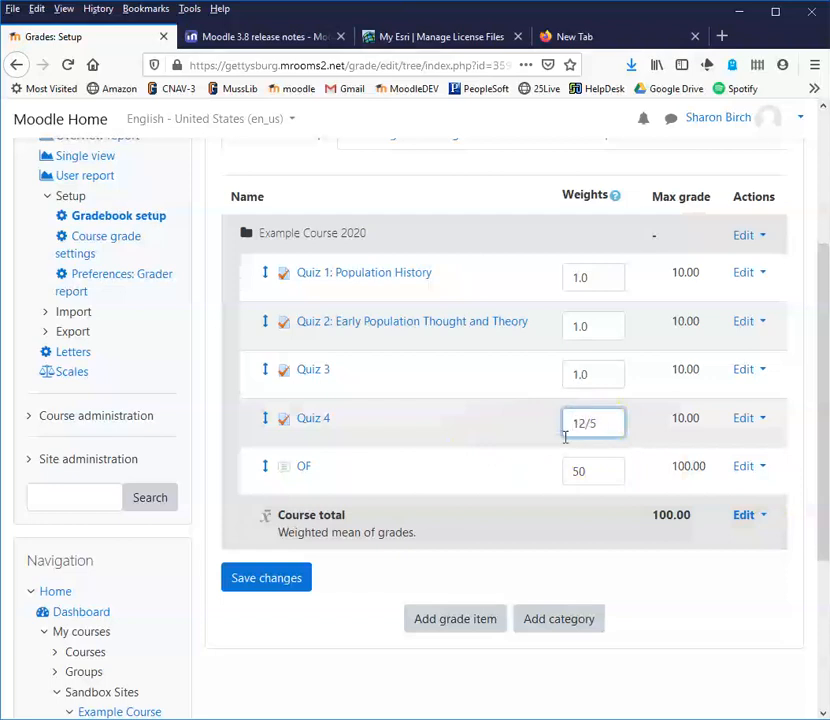
scroll(566, 440, up, 2)
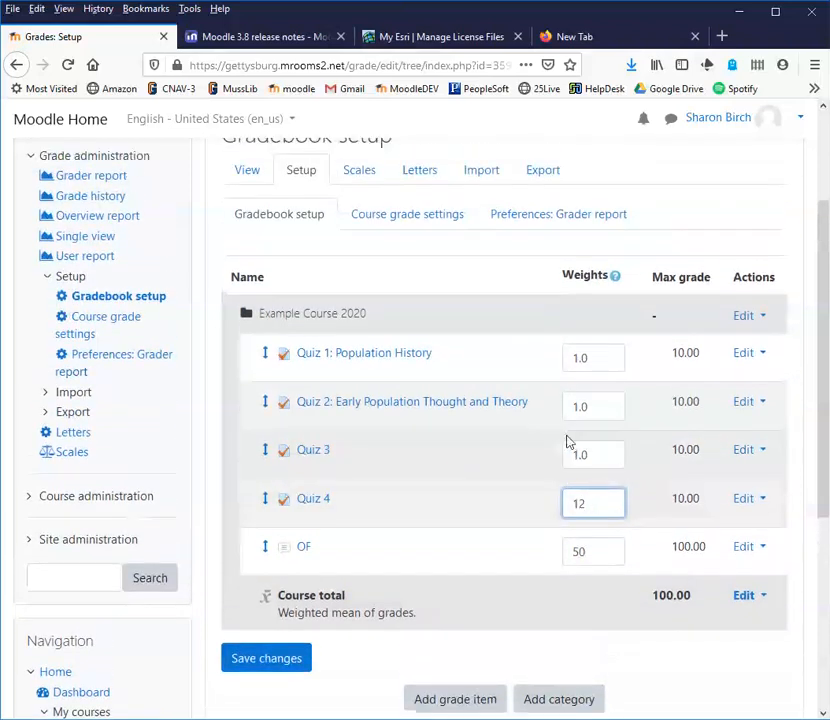
text(5)
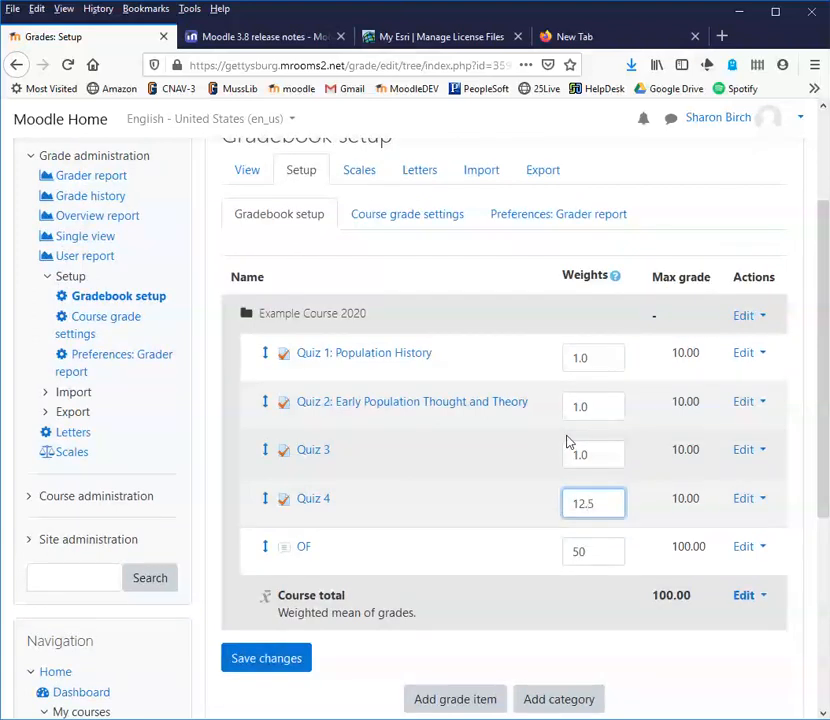
- Copy Quiz 4's 12.5 weight to Quiz 3, Quiz 2 and Quiz 1, and save the gradebook changes
drag(600, 500, 559, 502)
key(ctrl+c)
drag(578, 452, 617, 460)
key(ctrl+v)
drag(598, 408, 574, 406)
key(ctrl+v)
drag(597, 355, 645, 378)
key(ctrl+v)
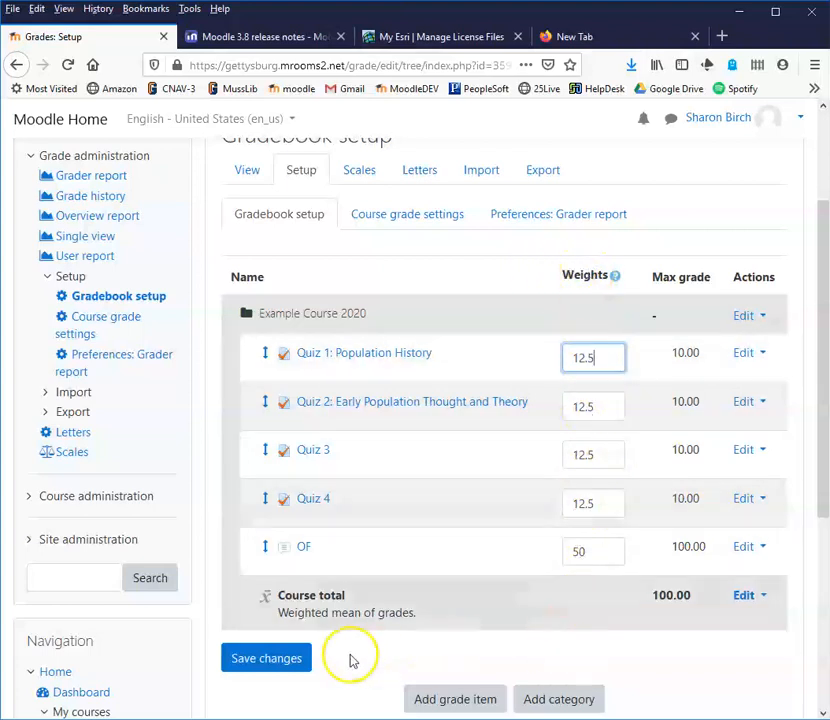
click(266, 660)
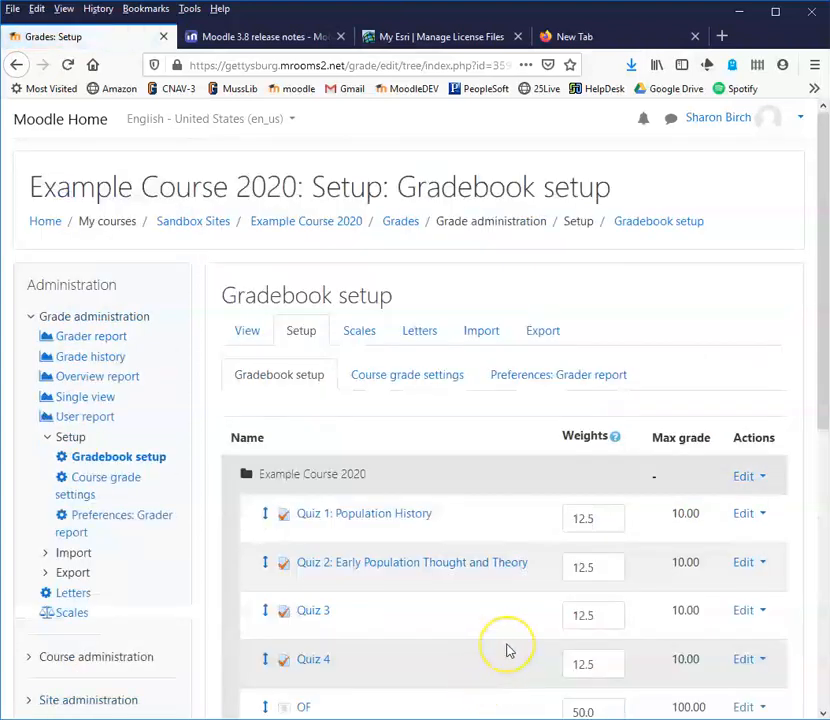
- Set the weights of all four quizzes to 1 each and the OF weight to 4
scroll(519, 515, down, 3)
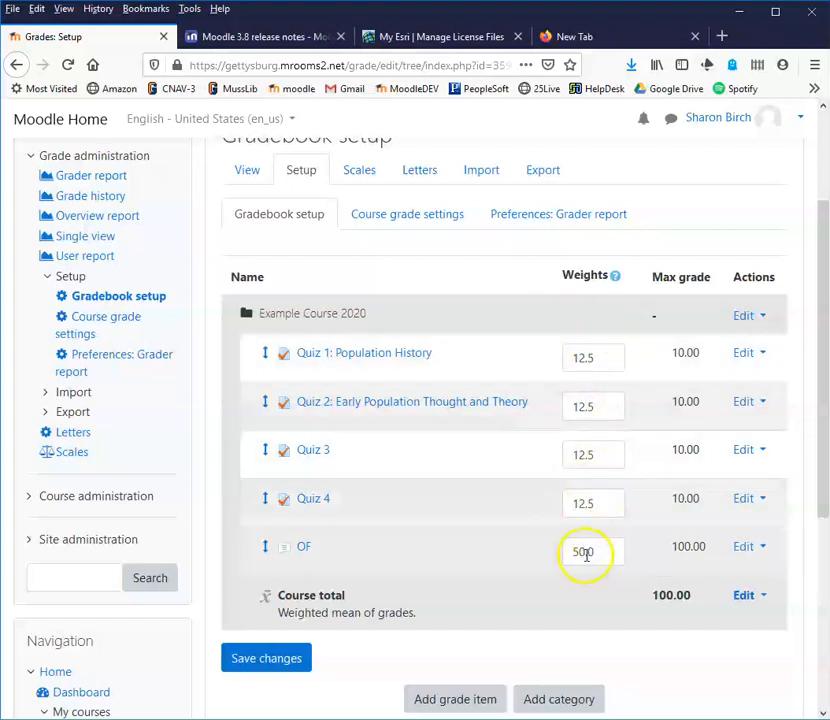
drag(596, 357, 552, 351)
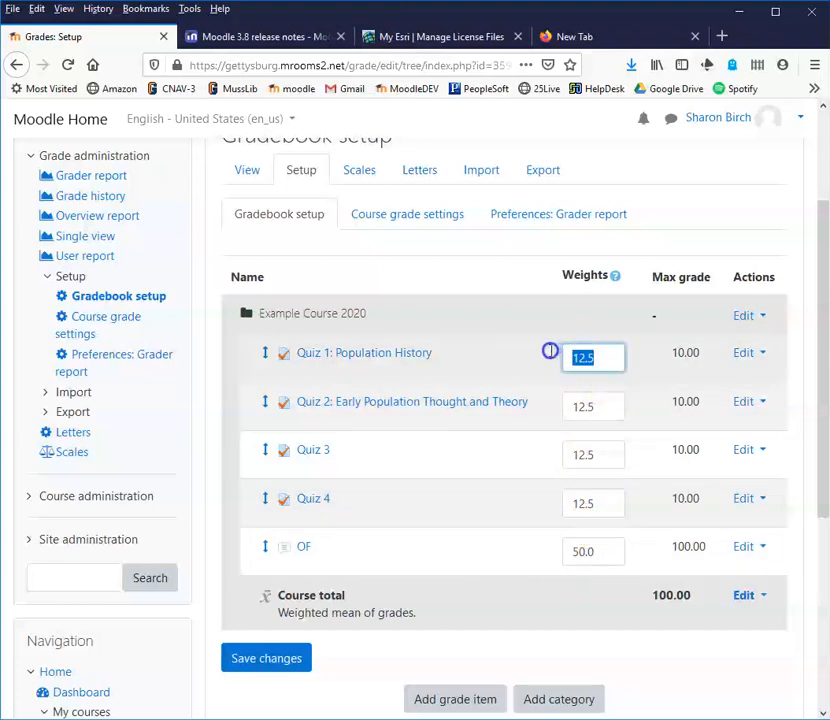
text(1)
drag(593, 407, 564, 410)
text(1)
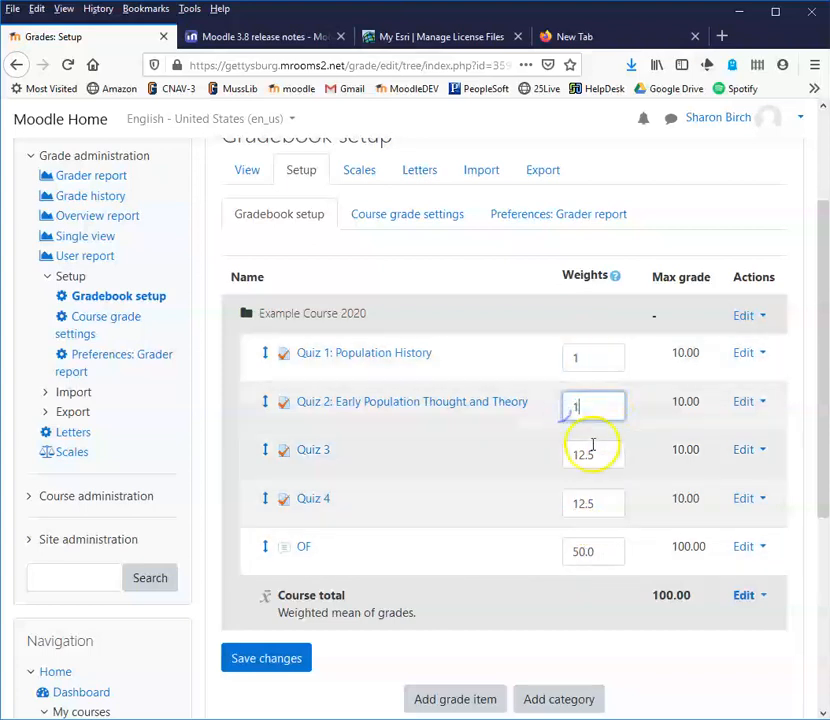
drag(593, 454, 566, 455)
text(1)
drag(602, 509, 566, 505)
text(1)
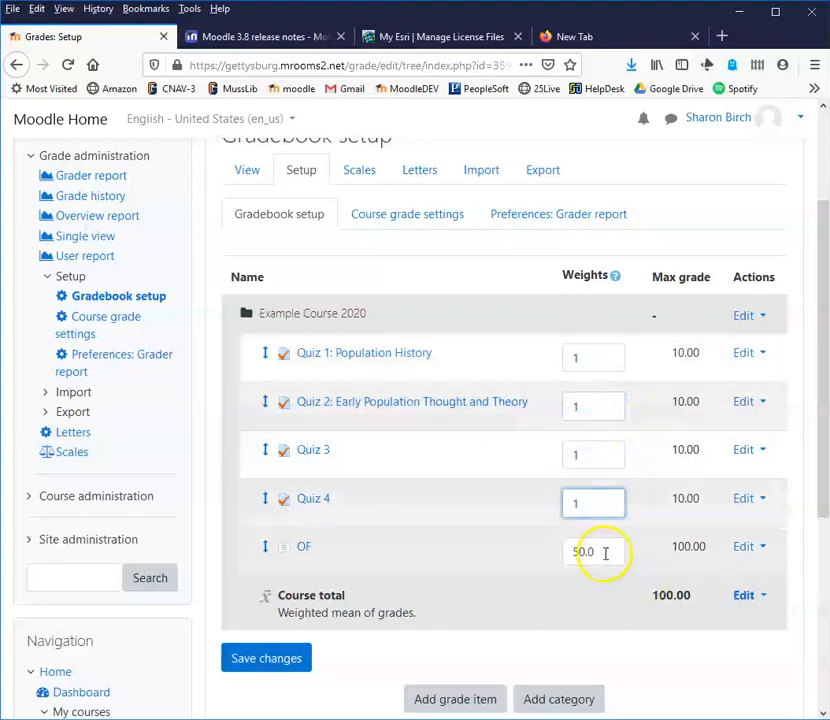
drag(605, 555, 569, 551)
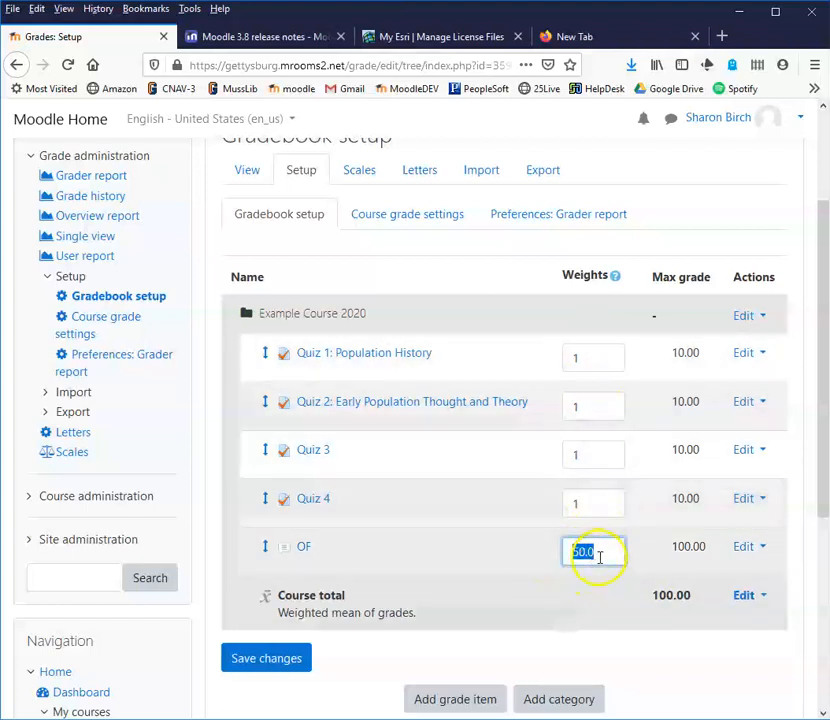
text(4)
click(608, 613)
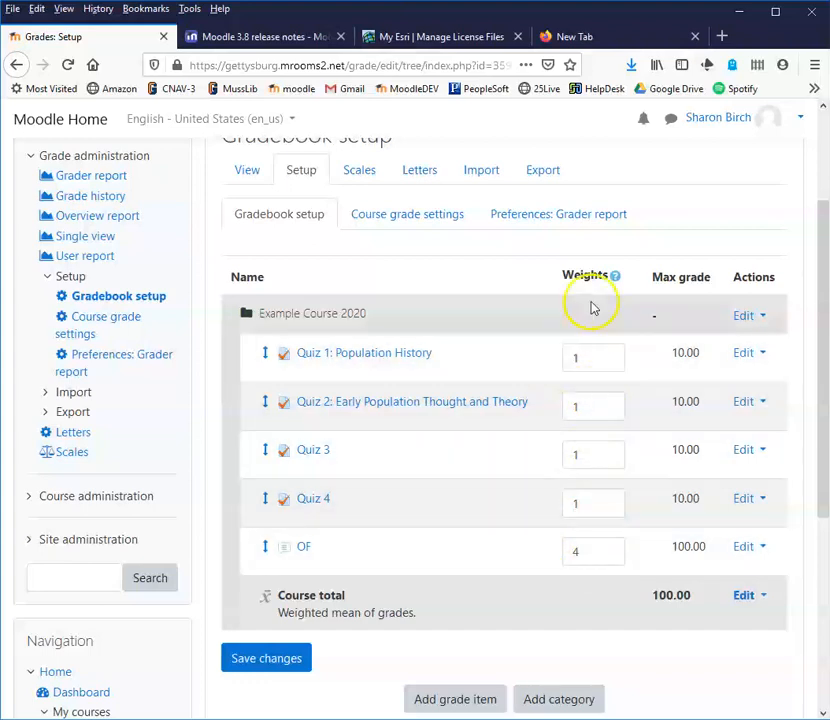
- Set the OF weight to 50 and the weights of all four quizzes to 12.5 each
drag(586, 549, 561, 550)
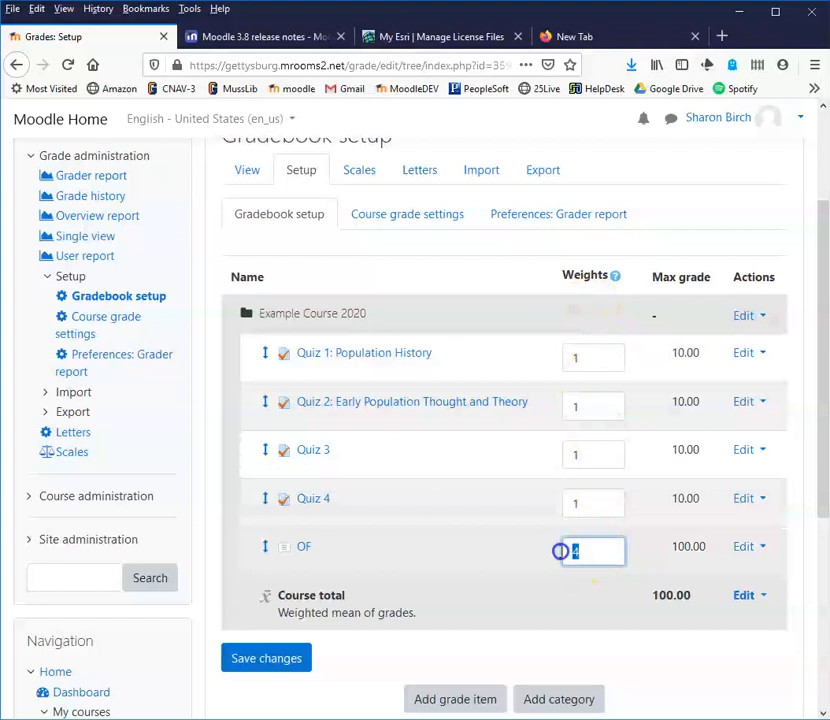
drag(579, 503, 566, 502)
text(12.5)
drag(590, 455, 562, 454)
text(12)
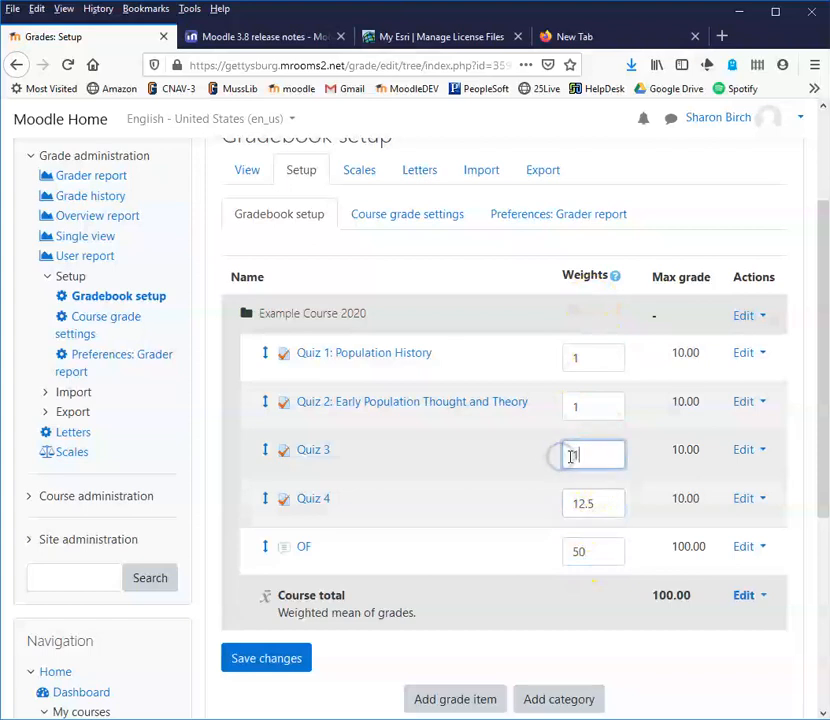
text(.5)
drag(587, 406, 572, 406)
text(12.5)
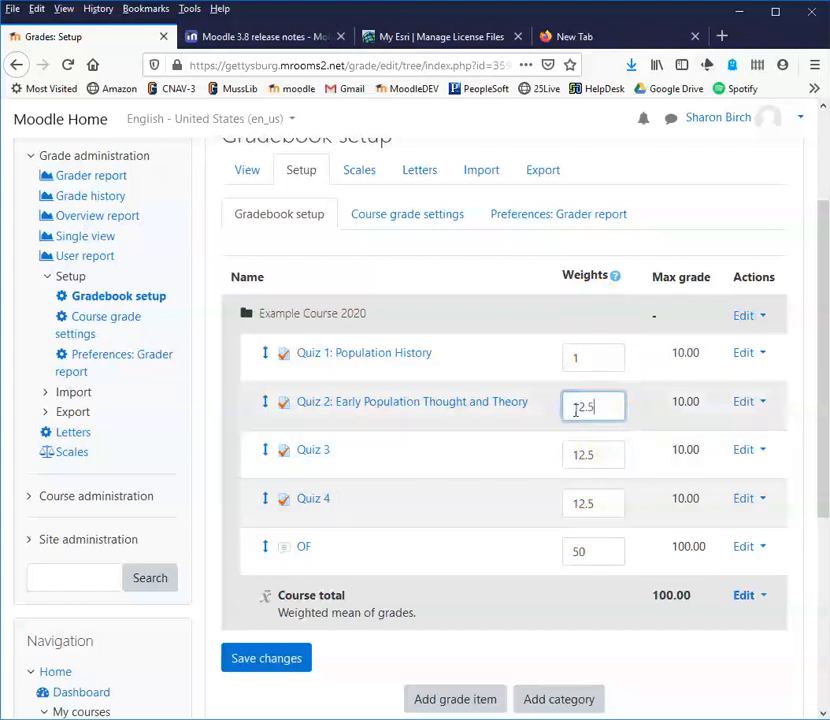
drag(595, 365, 567, 362)
text(12.5)
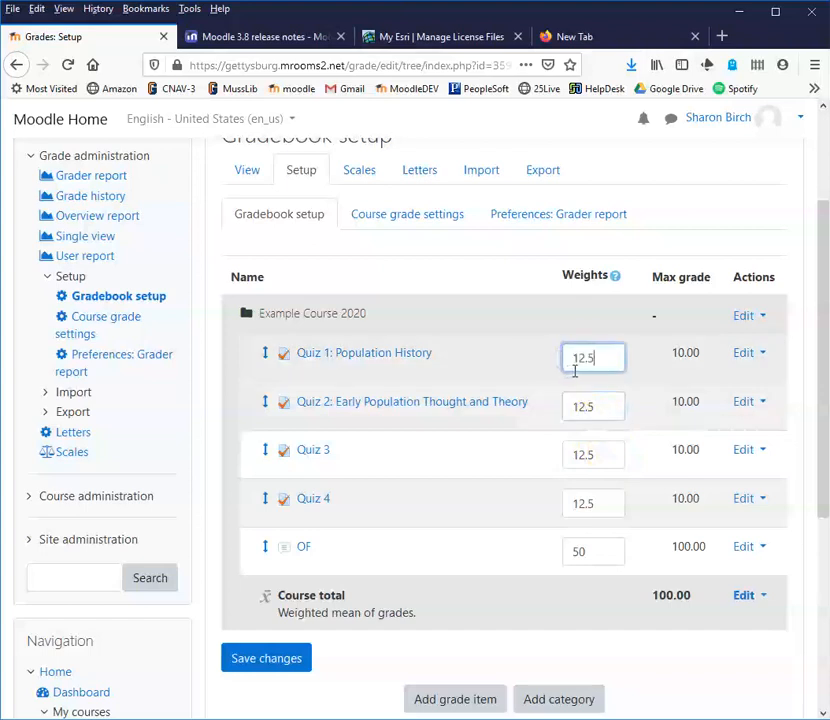
click(591, 597)
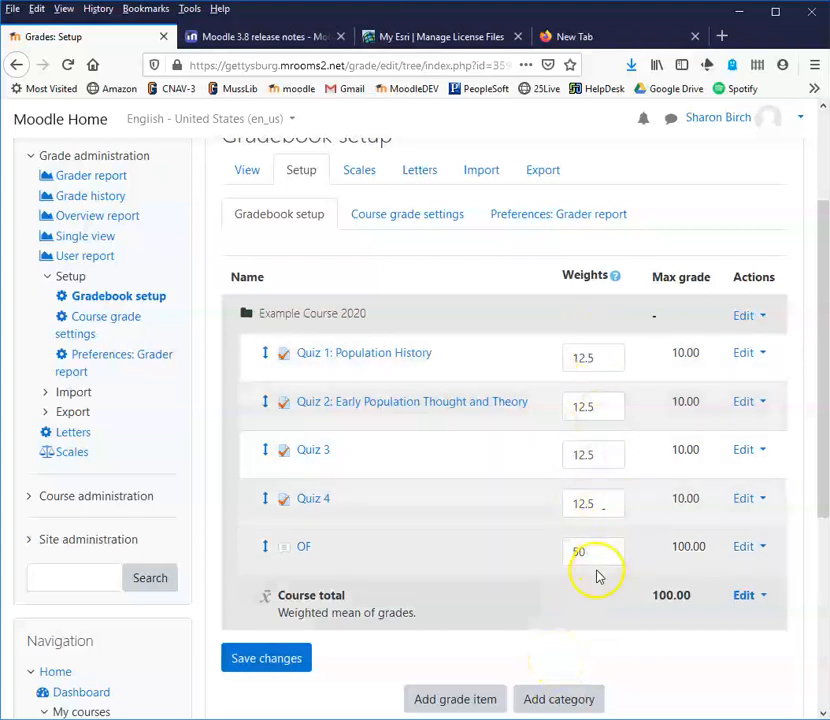
- Add a grade category named quizzes with Simple weighted mean of grades, discarding the unsaved weight edits, and save it
click(580, 699)
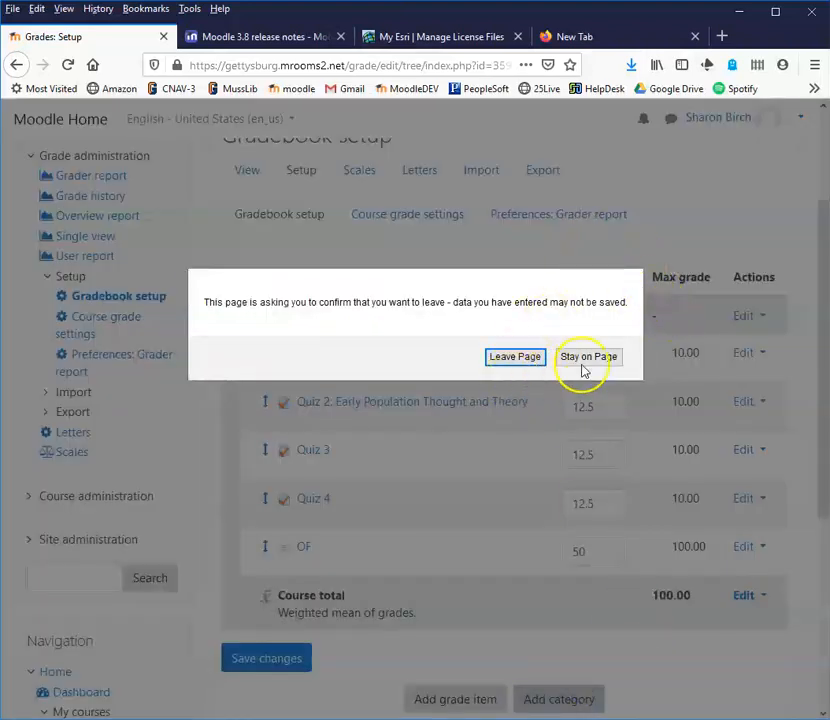
click(515, 356)
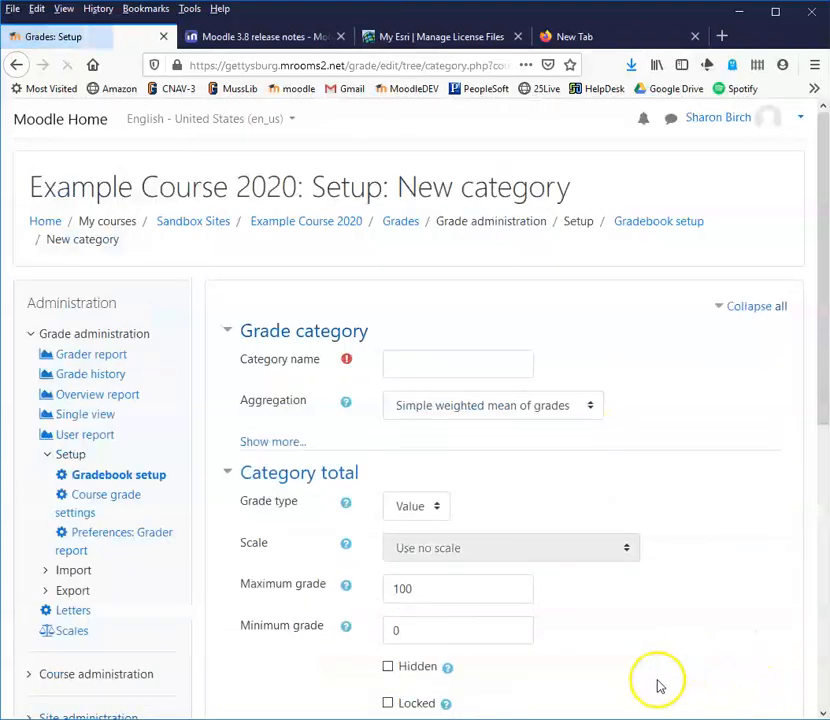
click(460, 362)
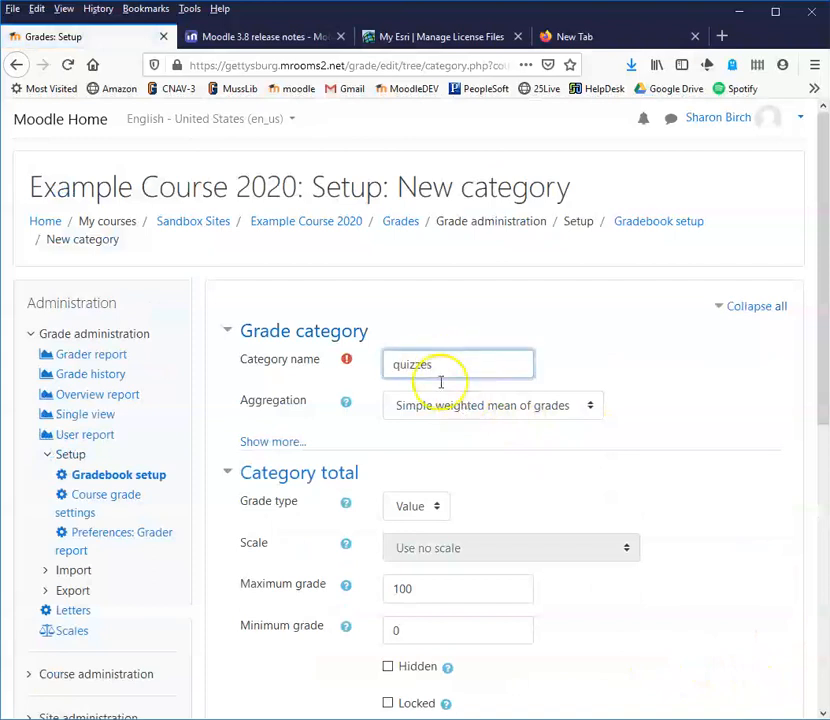
scroll(445, 482, down, 5)
click(437, 532)
- Select Quiz 1 through Quiz 4 and move them into the quizzes category
scroll(652, 494, down, 4)
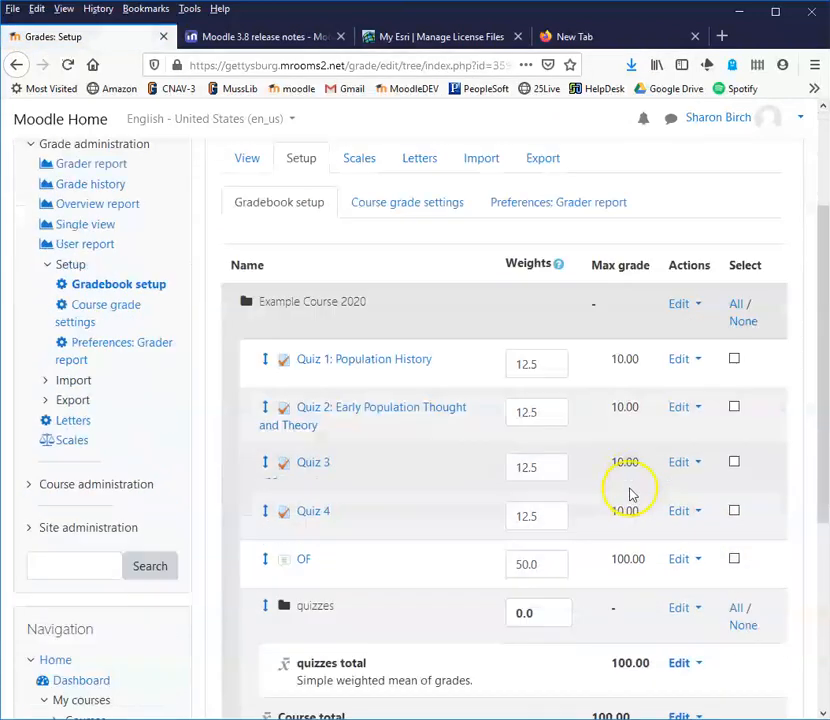
click(733, 291)
click(736, 338)
click(734, 393)
click(734, 442)
scroll(356, 593, down, 4)
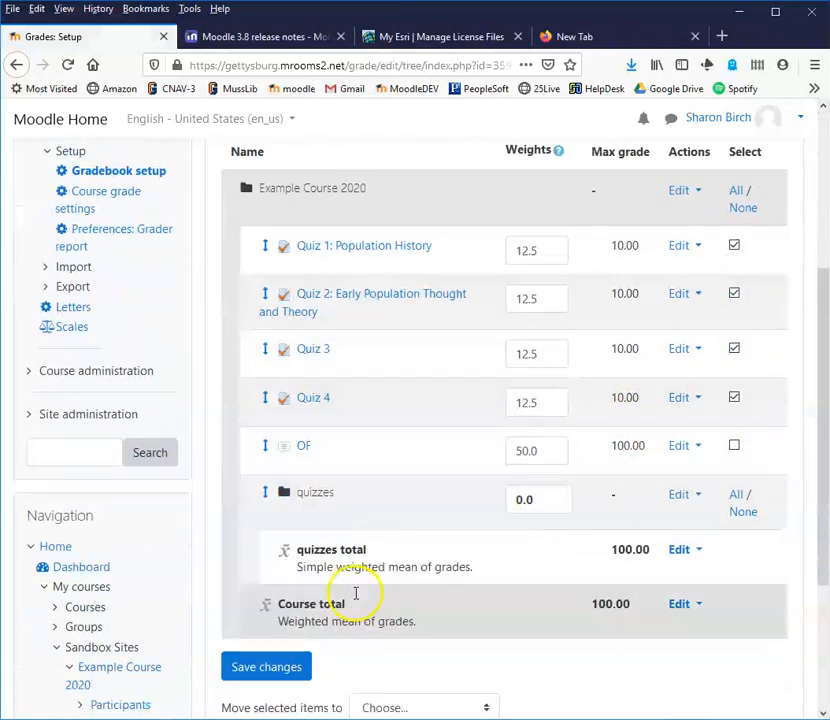
click(487, 511)
click(396, 589)
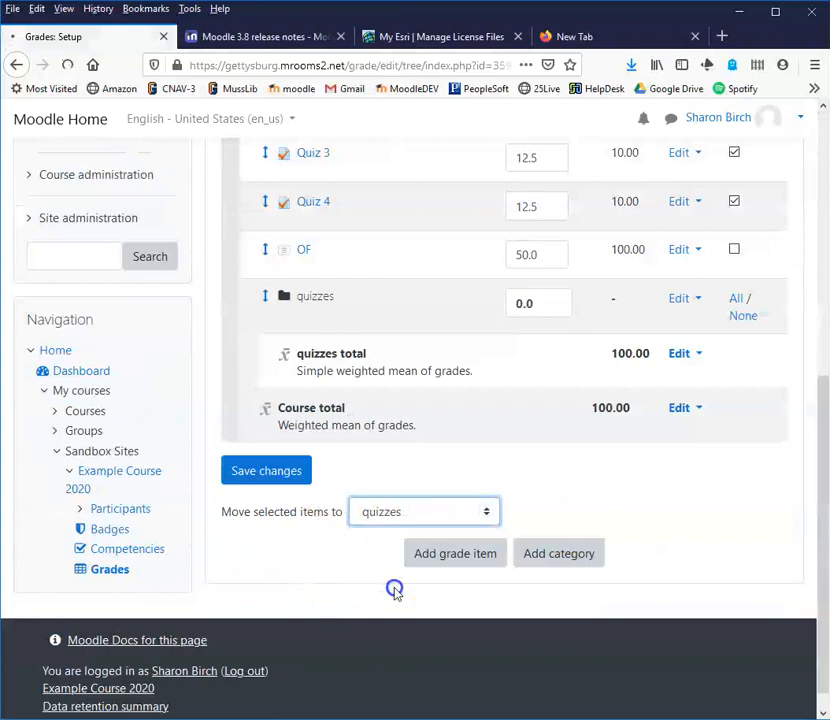
- Set the weight of the quizzes category to 50 and save the gradebook changes
scroll(639, 541, down, 3)
scroll(648, 572, down, 1)
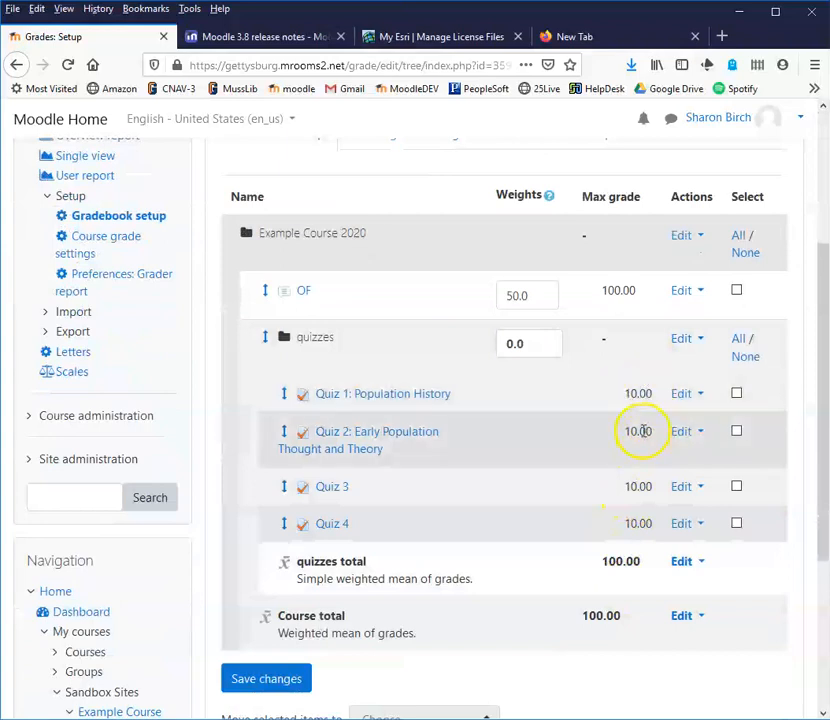
click(540, 344)
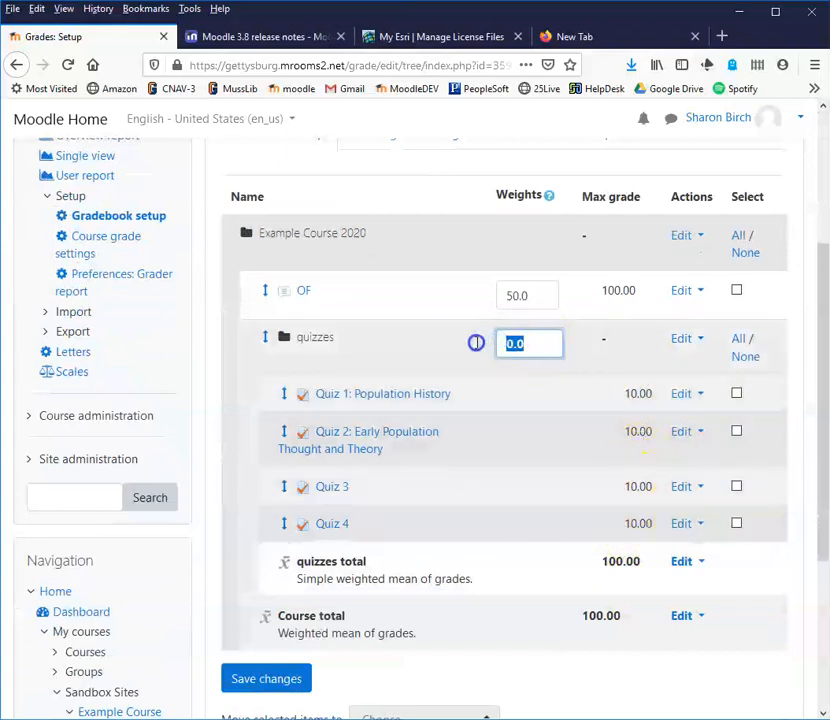
text(50)
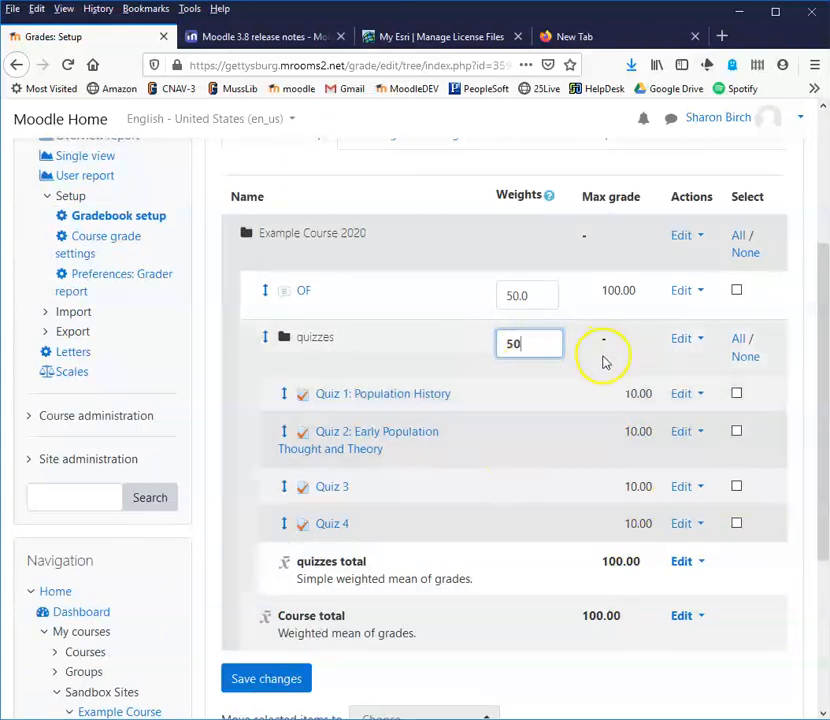
click(265, 628)
click(266, 679)
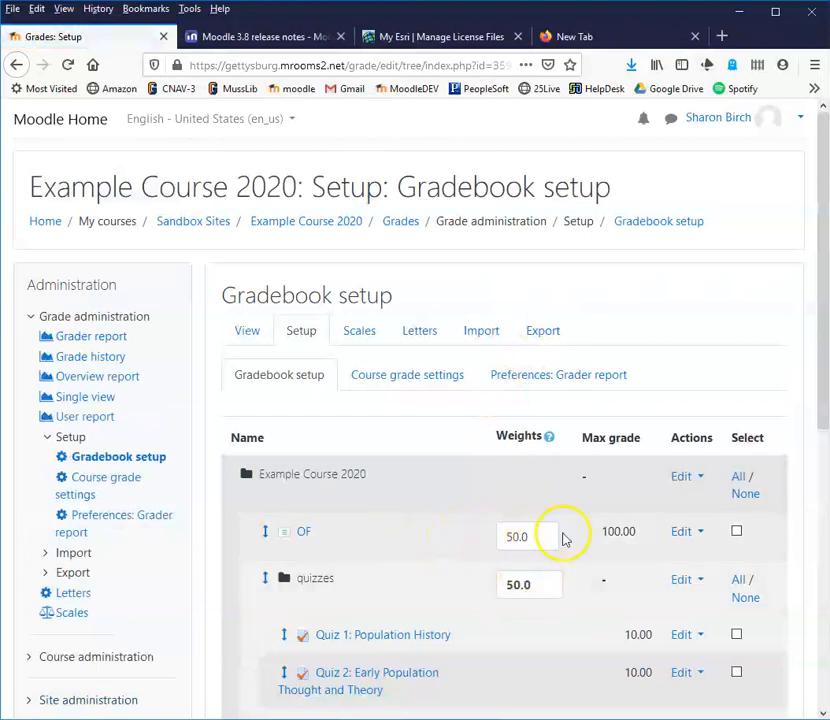
scroll(597, 500, down, 3)
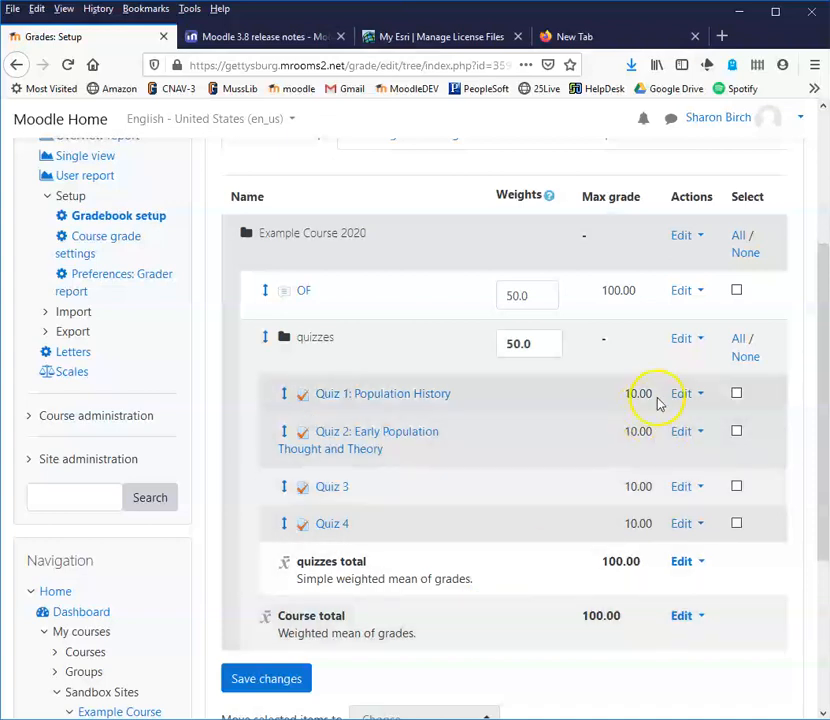
- Add a grade item named quiz 5 in the quizzes grade category and save it
scroll(475, 640, down, 3)
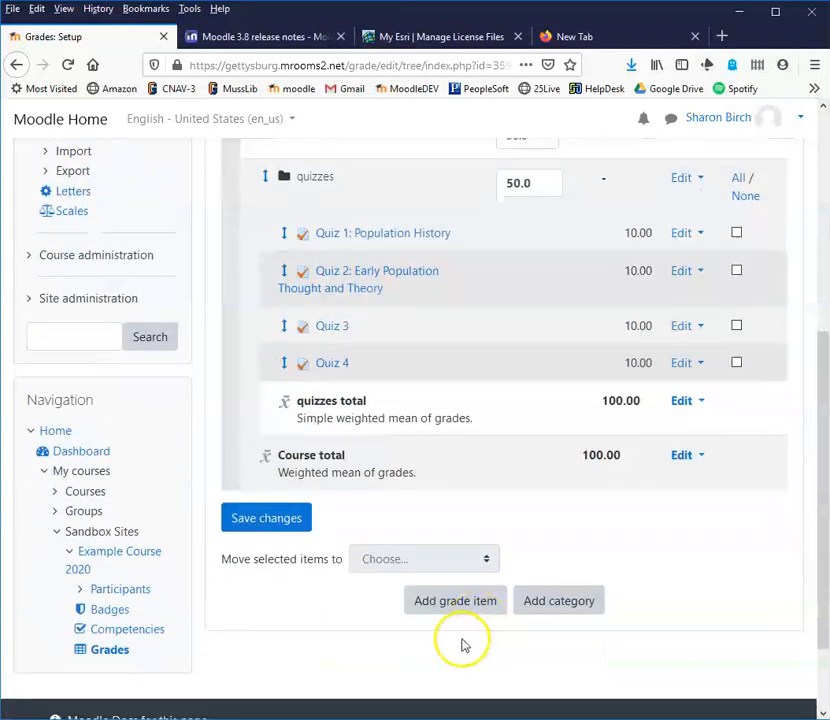
click(470, 602)
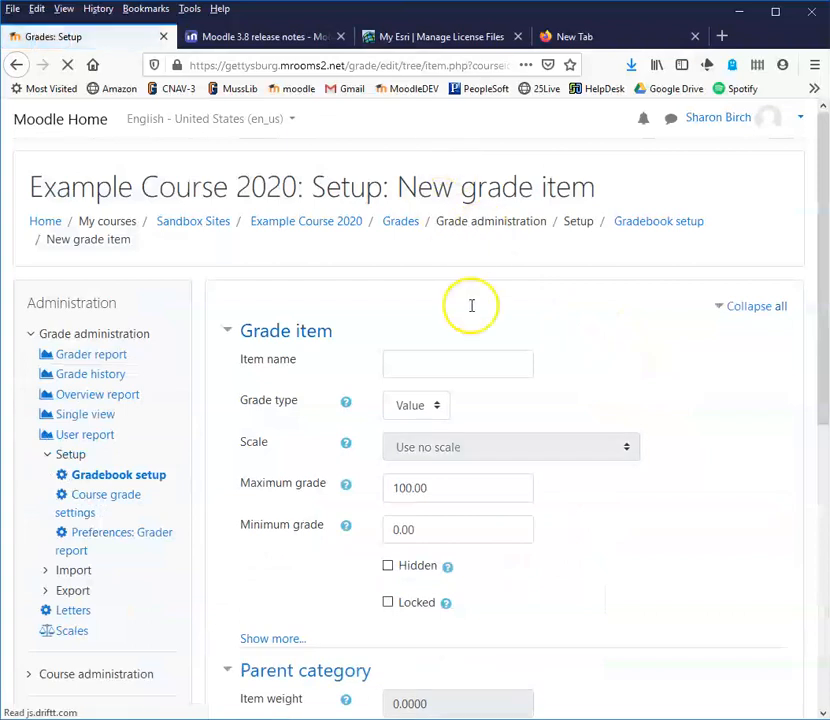
click(405, 360)
text(quiz 3)
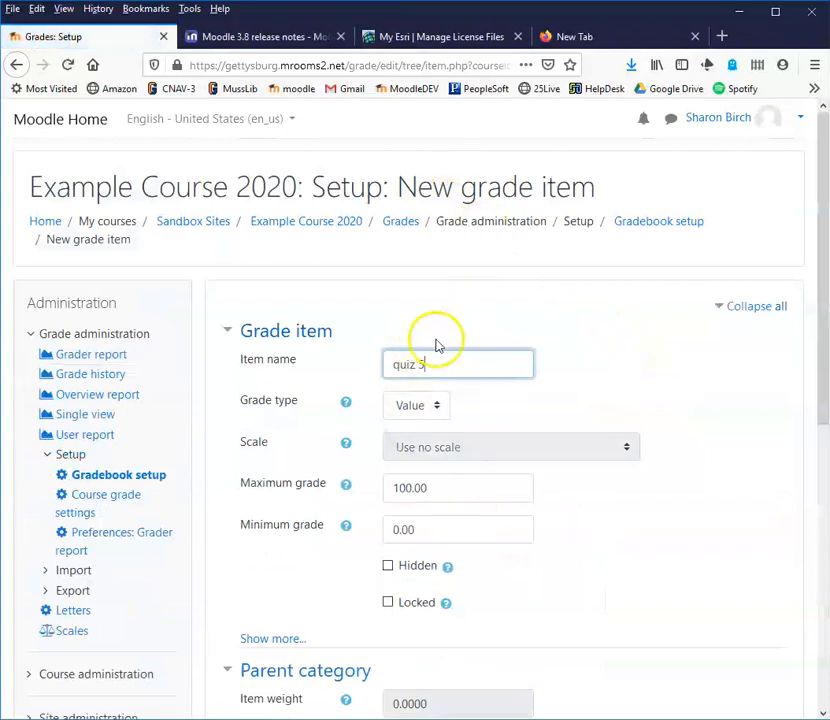
scroll(435, 343, down, 3)
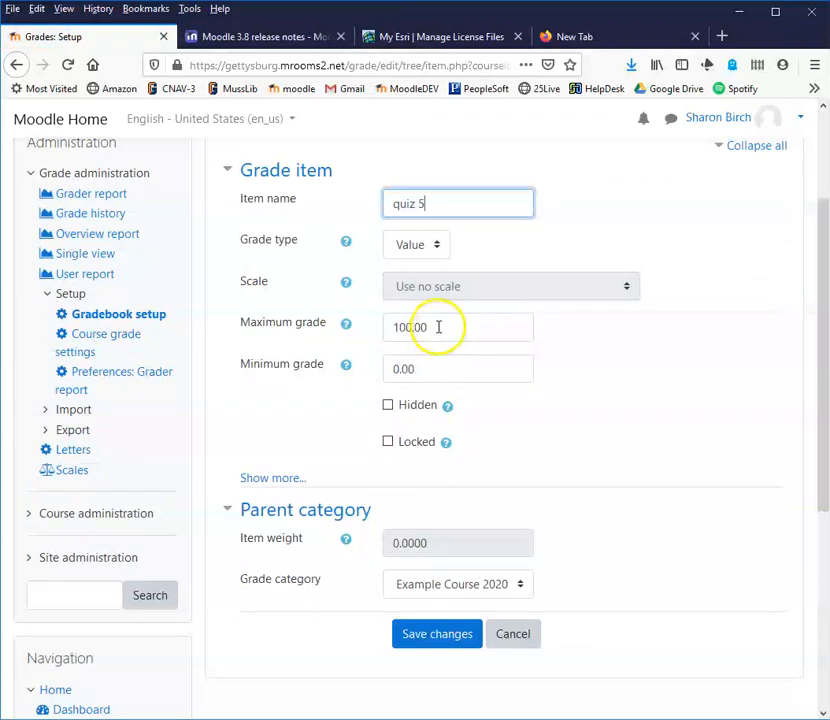
scroll(433, 533, down, 3)
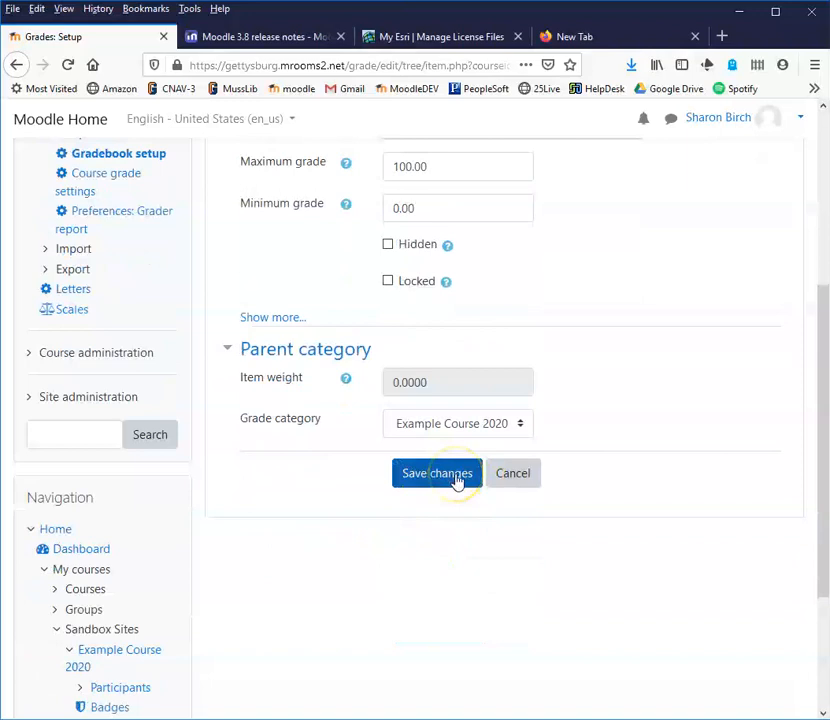
click(505, 428)
click(426, 476)
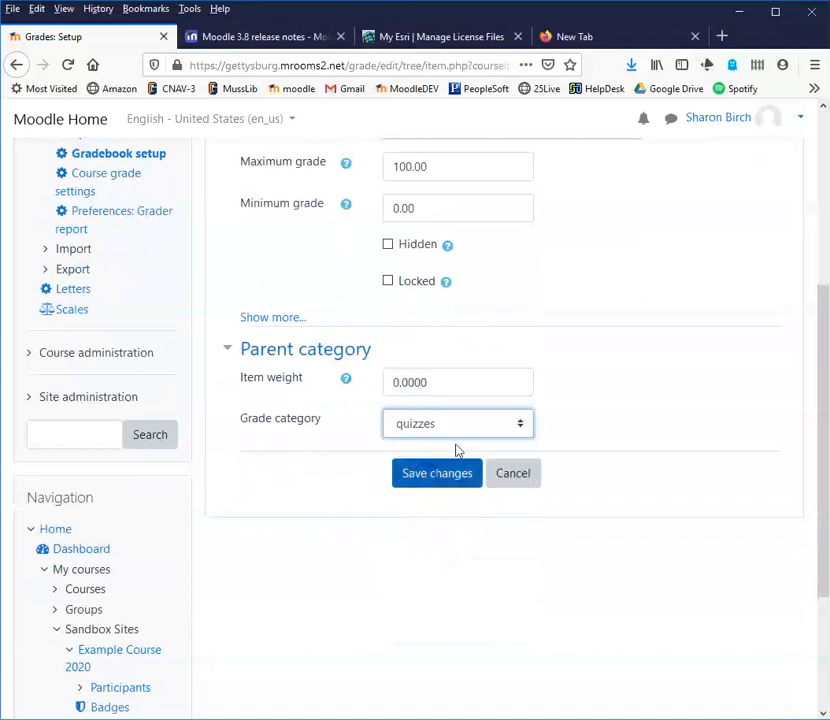
click(432, 476)
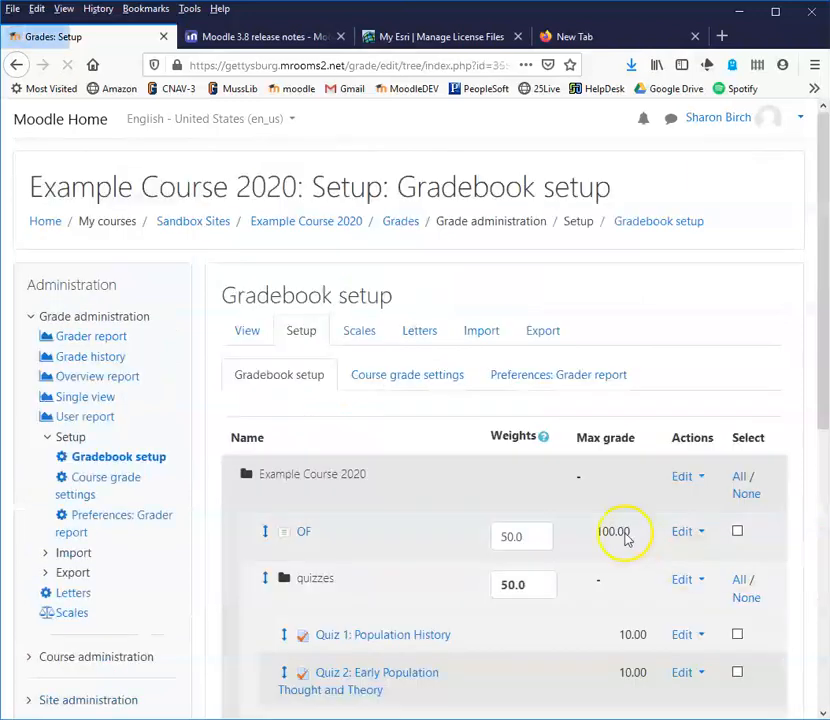
- Change the aggregation of the quizzes category to Weighted mean of grades and save the category
scroll(620, 540, down, 3)
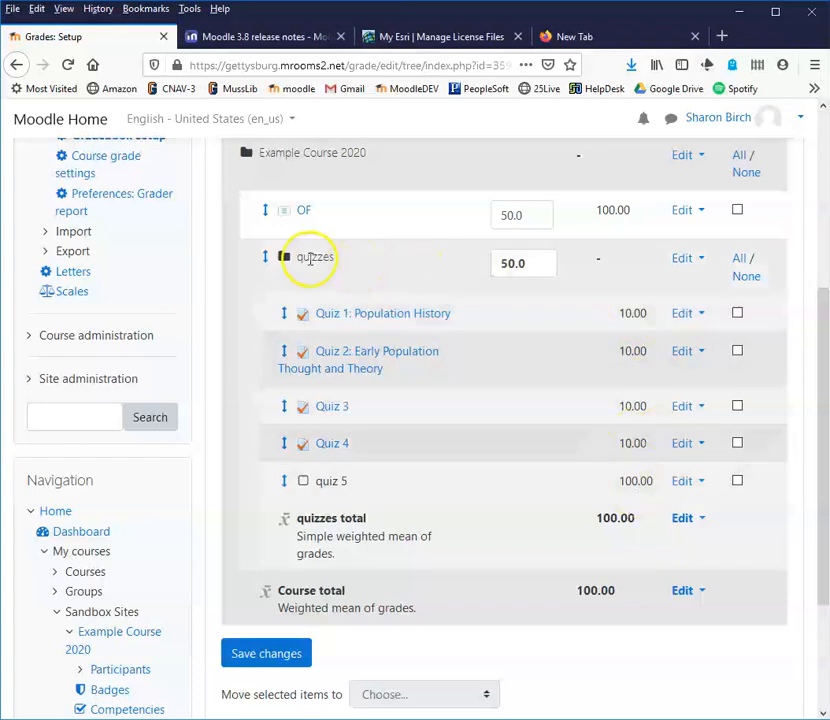
click(704, 263)
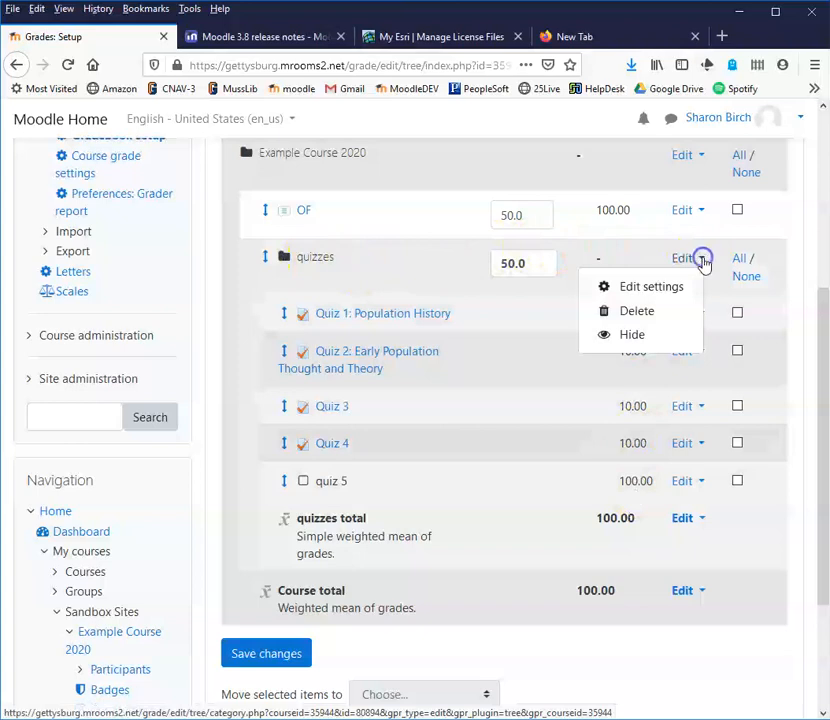
click(634, 288)
click(590, 405)
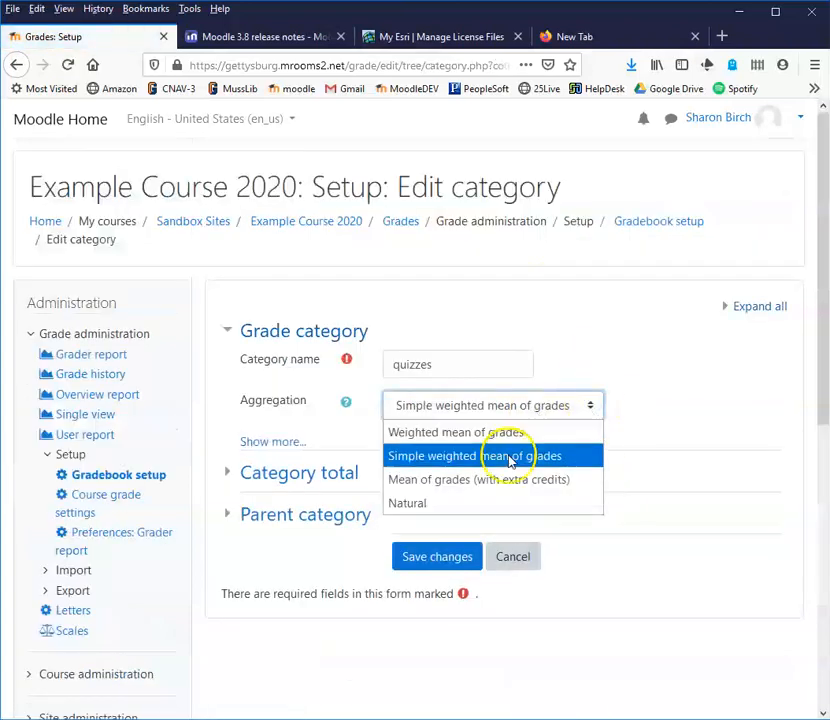
click(502, 433)
click(459, 557)
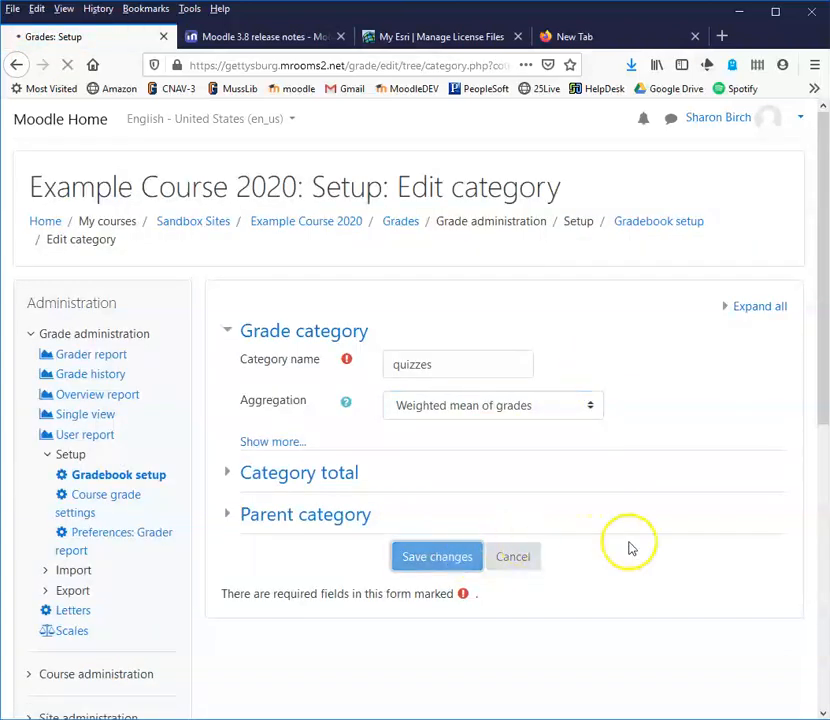
scroll(600, 570, down, 3)
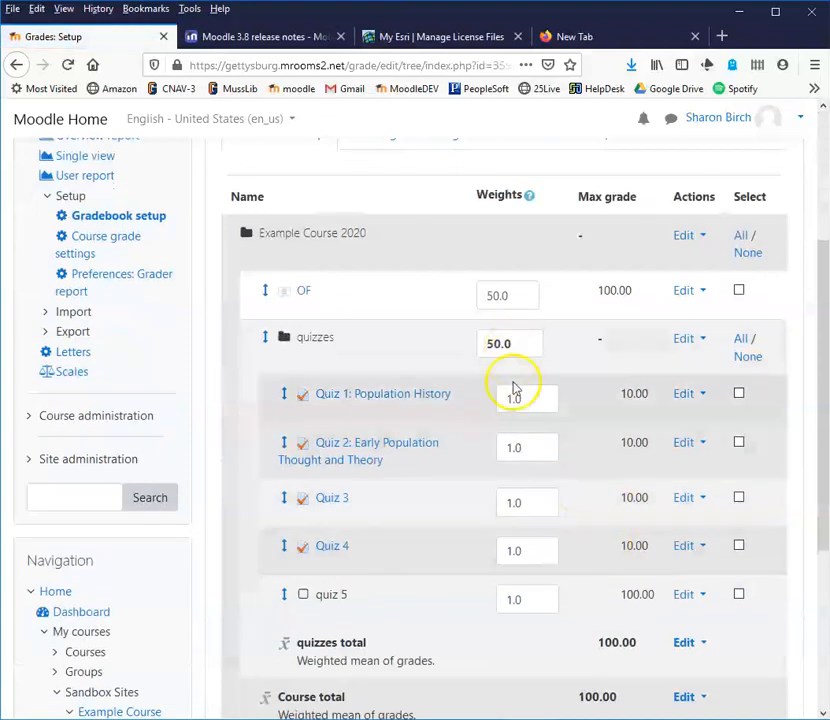